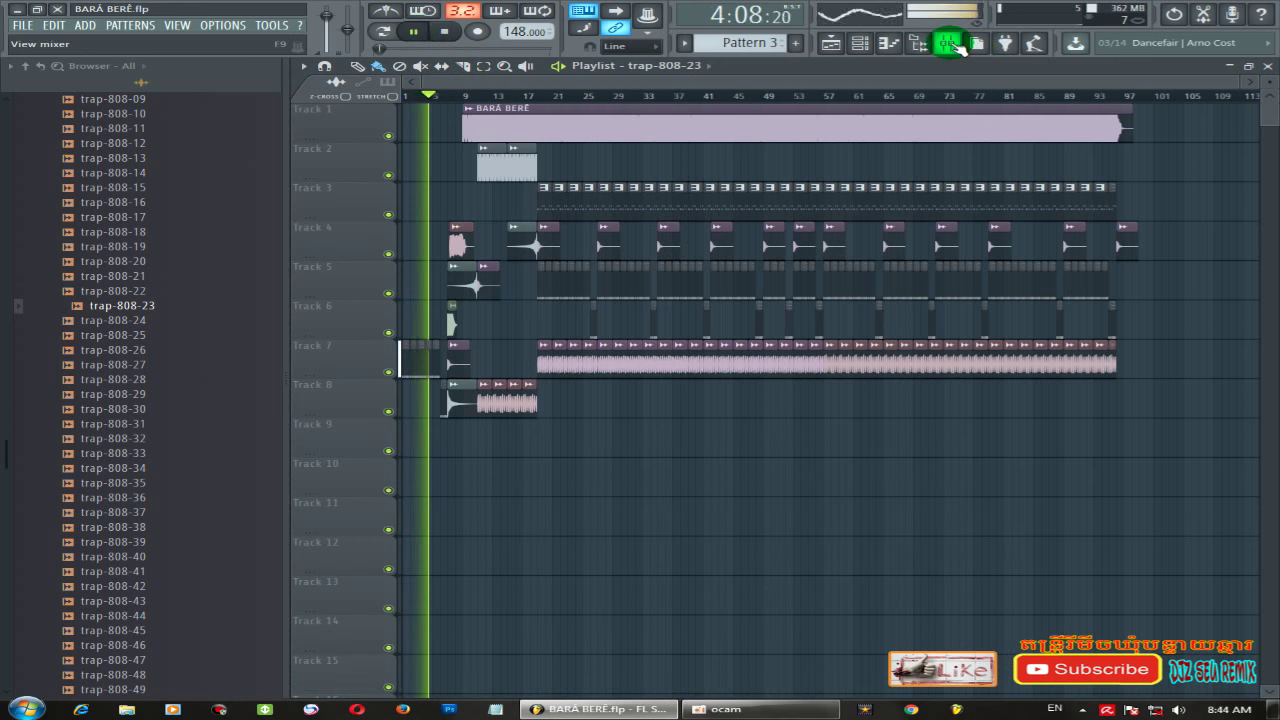
Show the mixer and the channel rack over the playlist, and select the FLS_TomN 07 channel.
{"action": "left_click", "coordinate": [946, 43]}
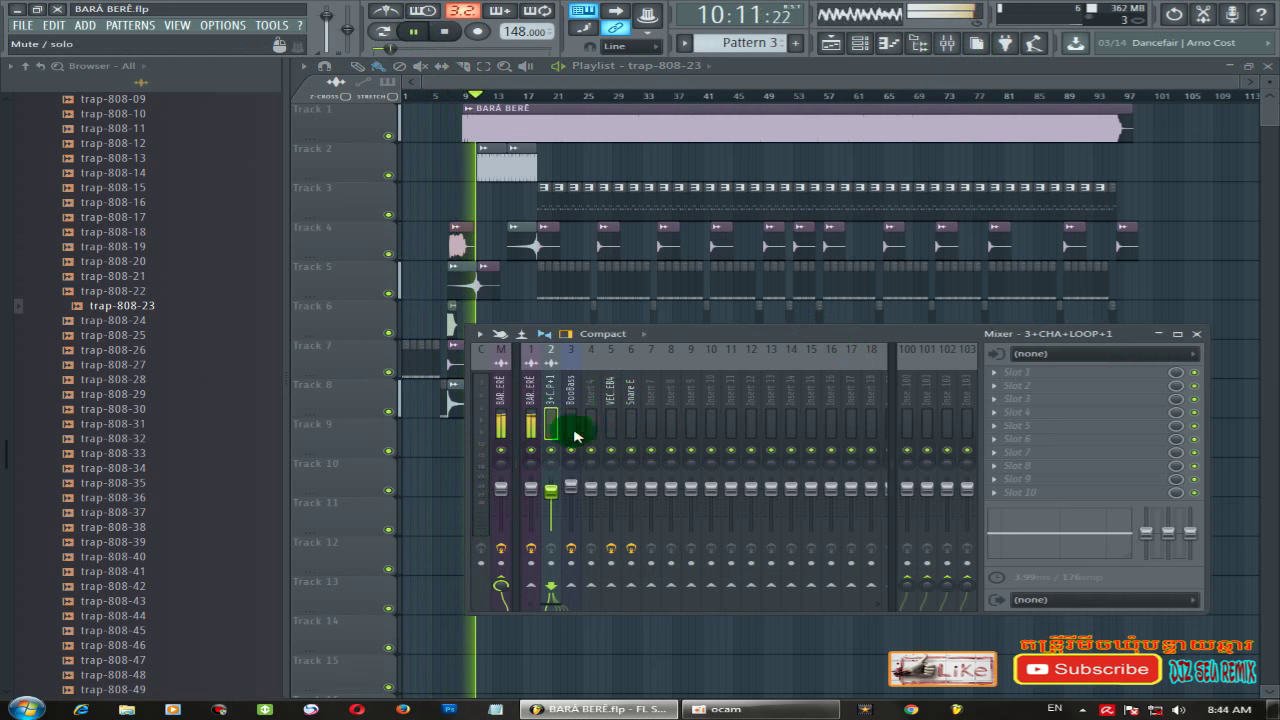
{"action": "left_click_drag", "start_coordinate": [680, 334], "coordinate": [665, 343]}
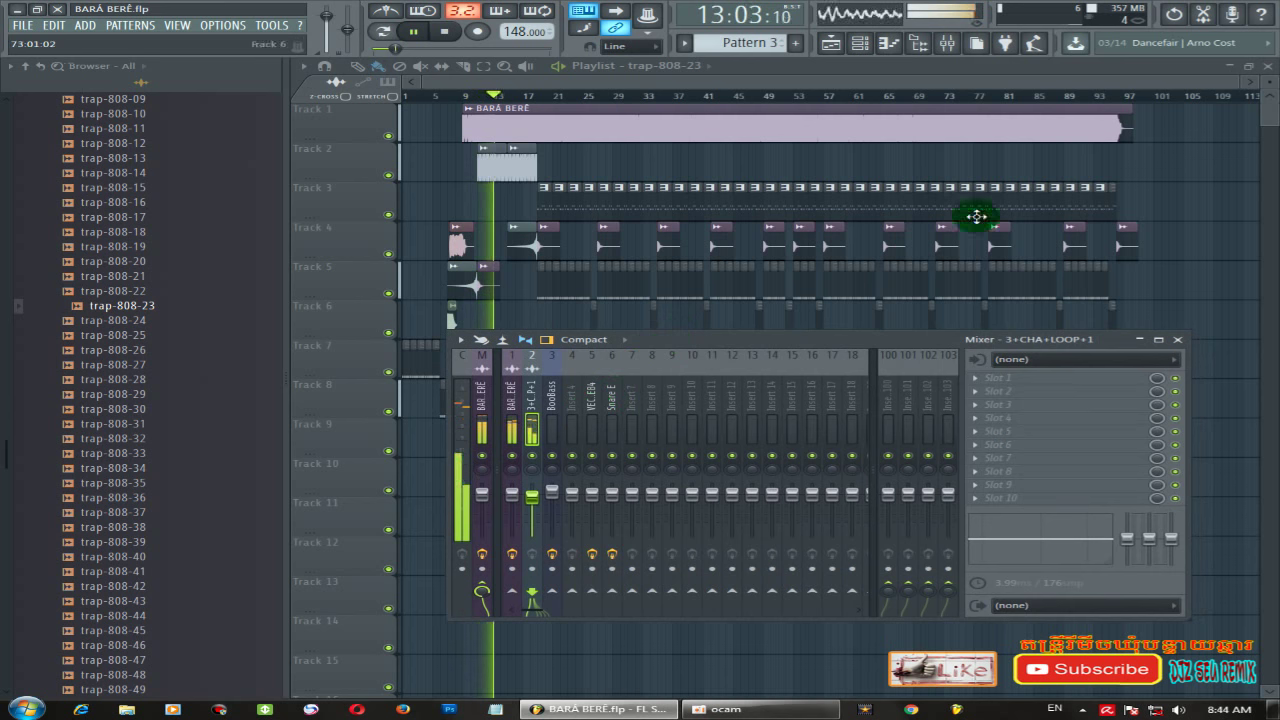
{"action": "left_click", "coordinate": [860, 45]}
{"action": "left_click_drag", "start_coordinate": [728, 243], "coordinate": [680, 143]}
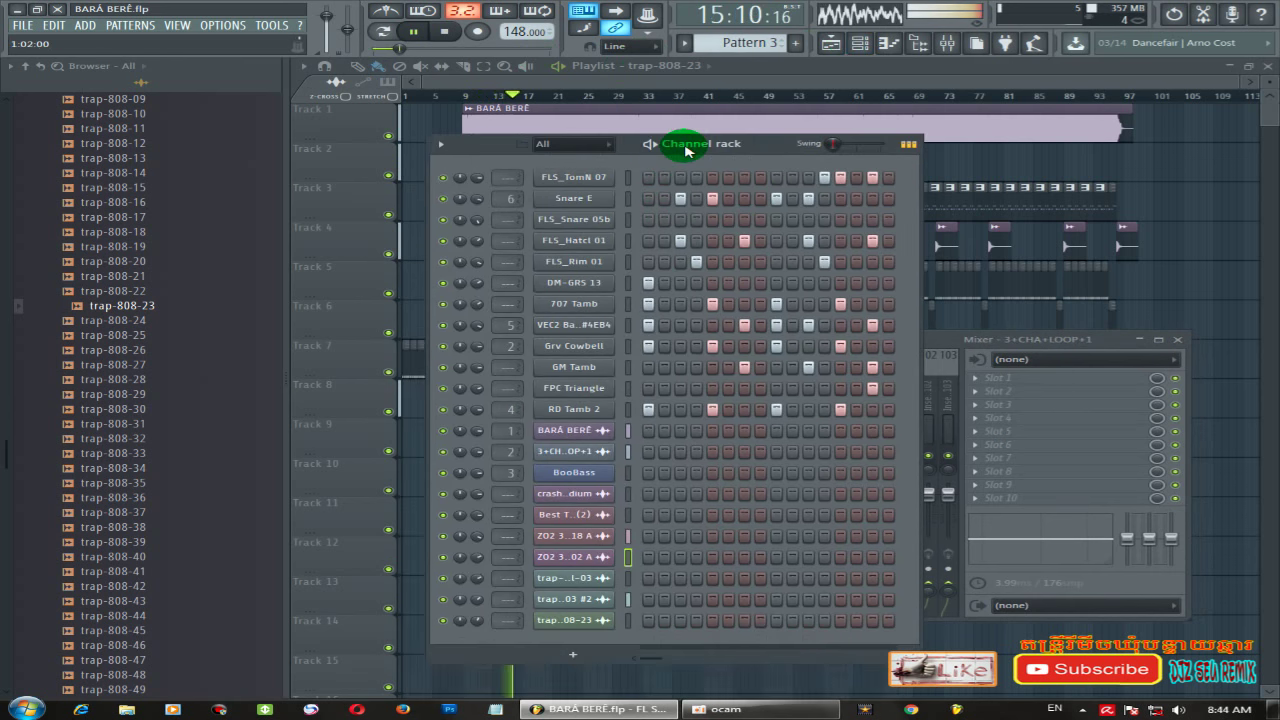
{"action": "left_click", "coordinate": [628, 177]}
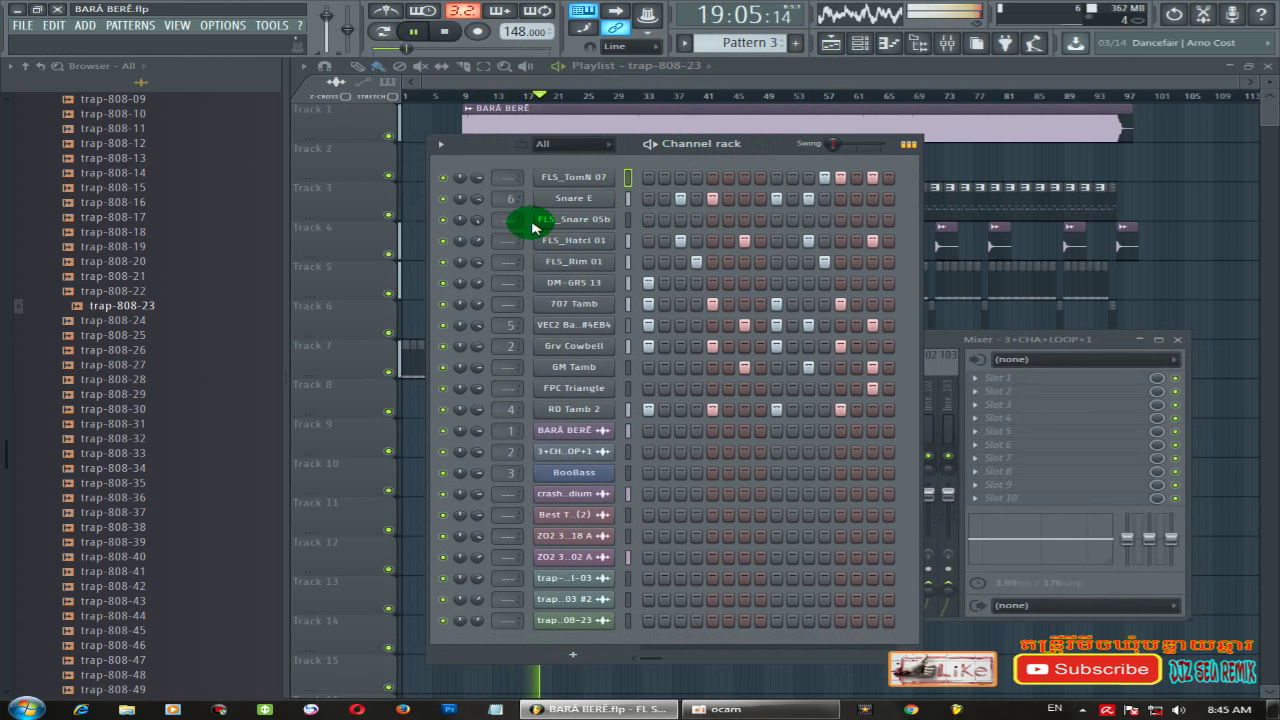
Stop playback, audition the FLS_Snare 05b sample, and delete that channel from the channel rack.
{"action": "key", "text": "space"}
{"action": "left_click", "coordinate": [587, 219]}
{"action": "left_click_drag", "start_coordinate": [624, 522], "coordinate": [631, 528]}
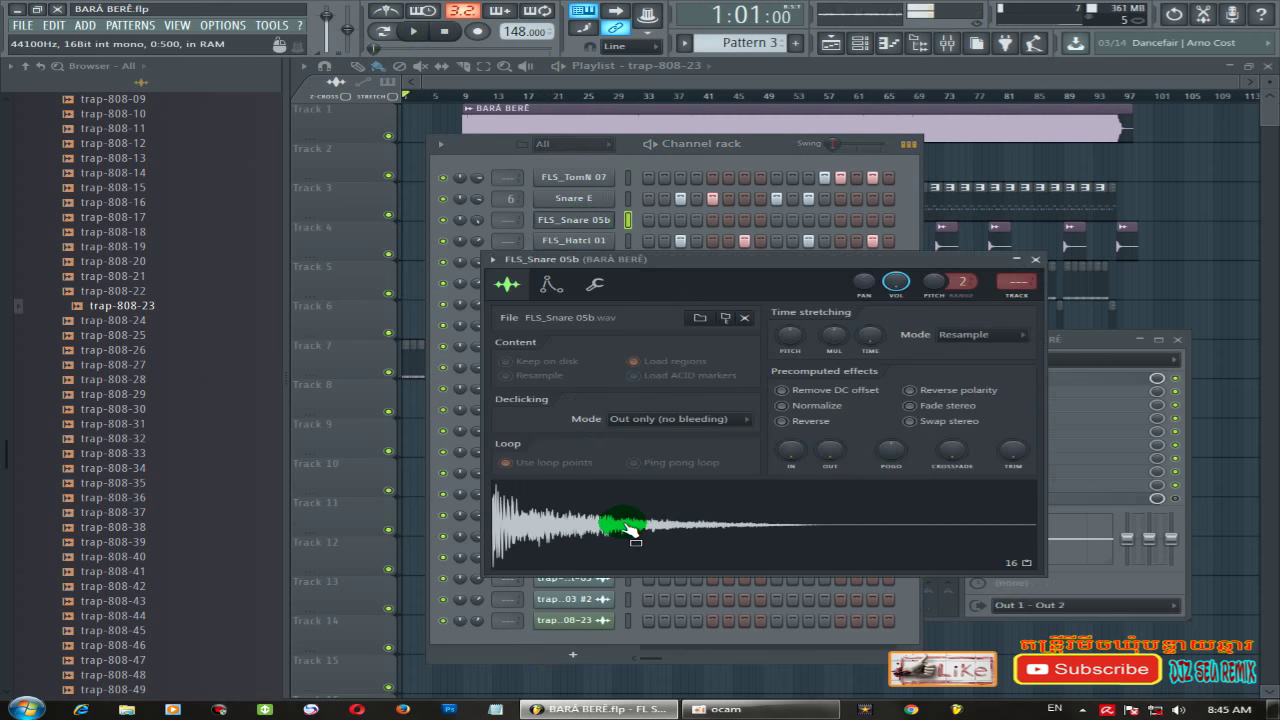
{"action": "left_click", "coordinate": [1036, 259]}
{"action": "right_click", "coordinate": [610, 220]}
{"action": "left_click", "coordinate": [650, 326]}
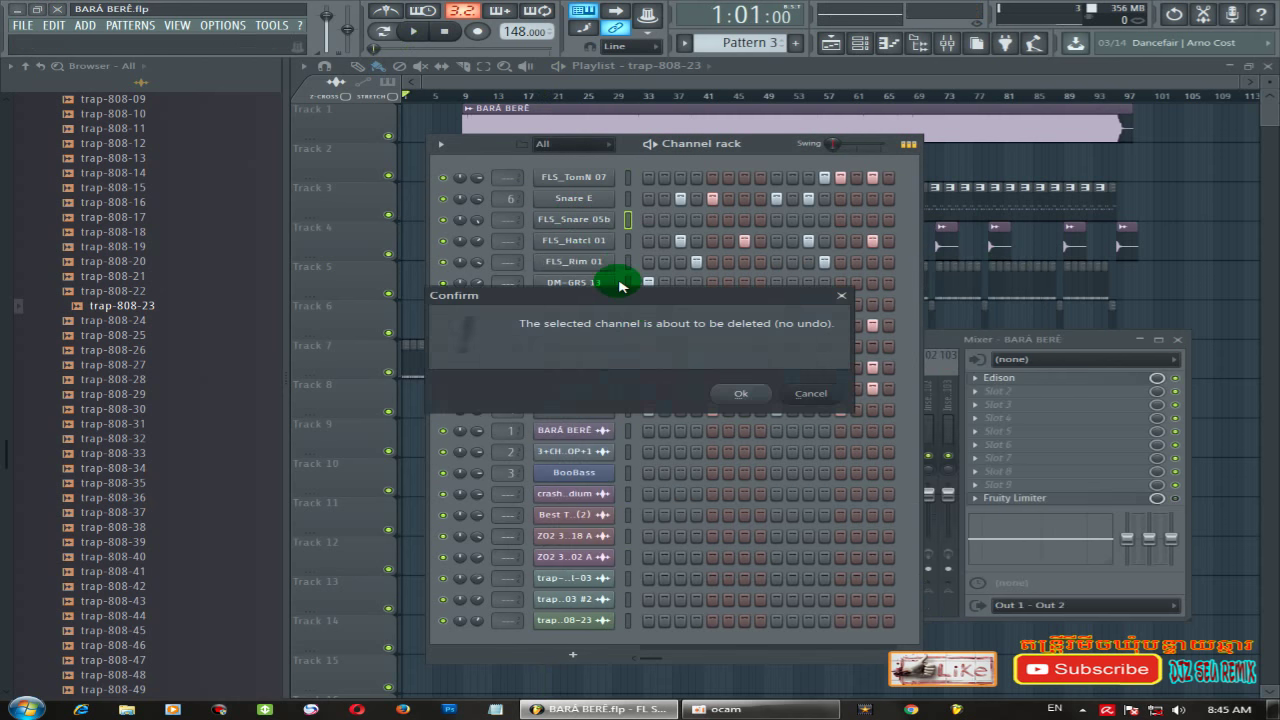
{"action": "key", "text": "Return"}
Route the channels FLS_TomN 07 through RD Tamb 2, except Snare E and VEC2 Ba..#4EB4, to separate mixer tracks starting at track 7.
{"action": "left_click", "coordinate": [627, 177]}
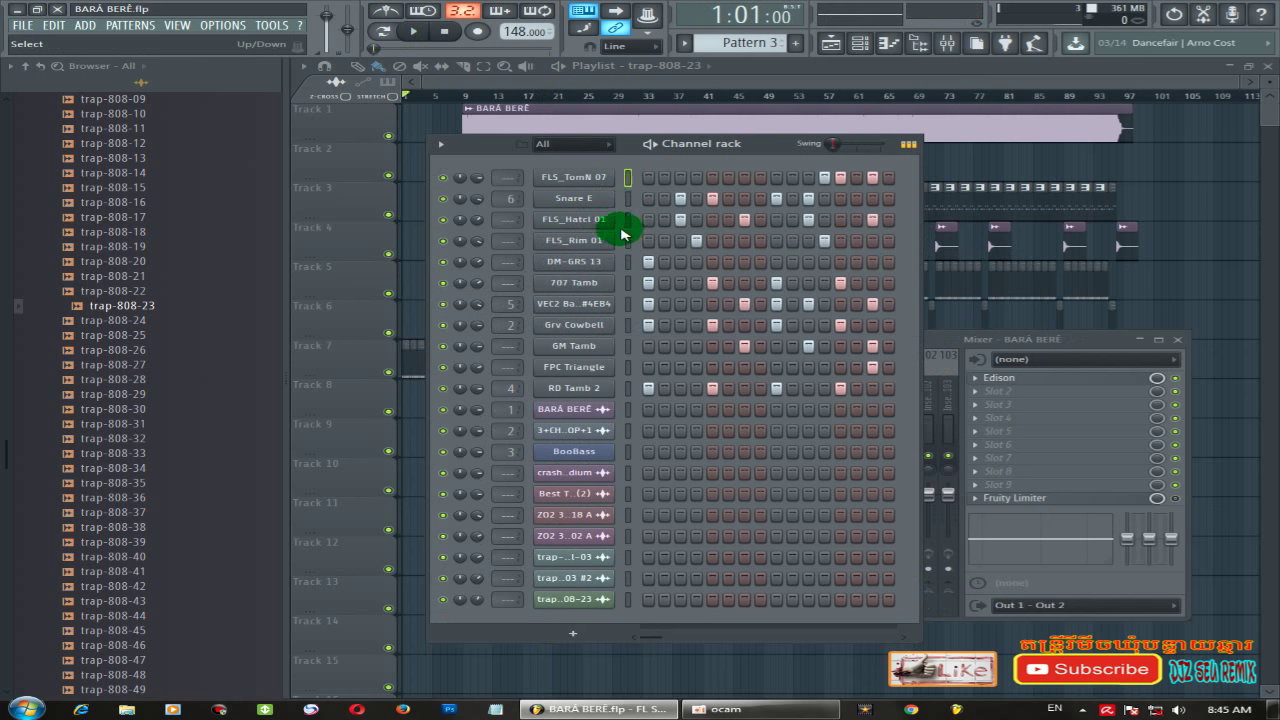
{"action": "left_click", "coordinate": [627, 219]}
{"action": "mouse_move", "coordinate": [627, 248]}
{"action": "left_mouse_down"}
{"action": "mouse_move", "coordinate": [629, 177]}
{"action": "mouse_move", "coordinate": [632, 253]}
{"action": "mouse_move", "coordinate": [584, 218]}
{"action": "mouse_move", "coordinate": [622, 245]}
{"action": "mouse_move", "coordinate": [604, 274]}
{"action": "mouse_move", "coordinate": [627, 262]}
{"action": "mouse_move", "coordinate": [627, 290]}
{"action": "mouse_move", "coordinate": [571, 288]}
{"action": "mouse_move", "coordinate": [632, 287]}
{"action": "mouse_move", "coordinate": [574, 313]}
{"action": "mouse_move", "coordinate": [630, 327]}
{"action": "mouse_move", "coordinate": [628, 392]}
{"action": "left_mouse_up"}
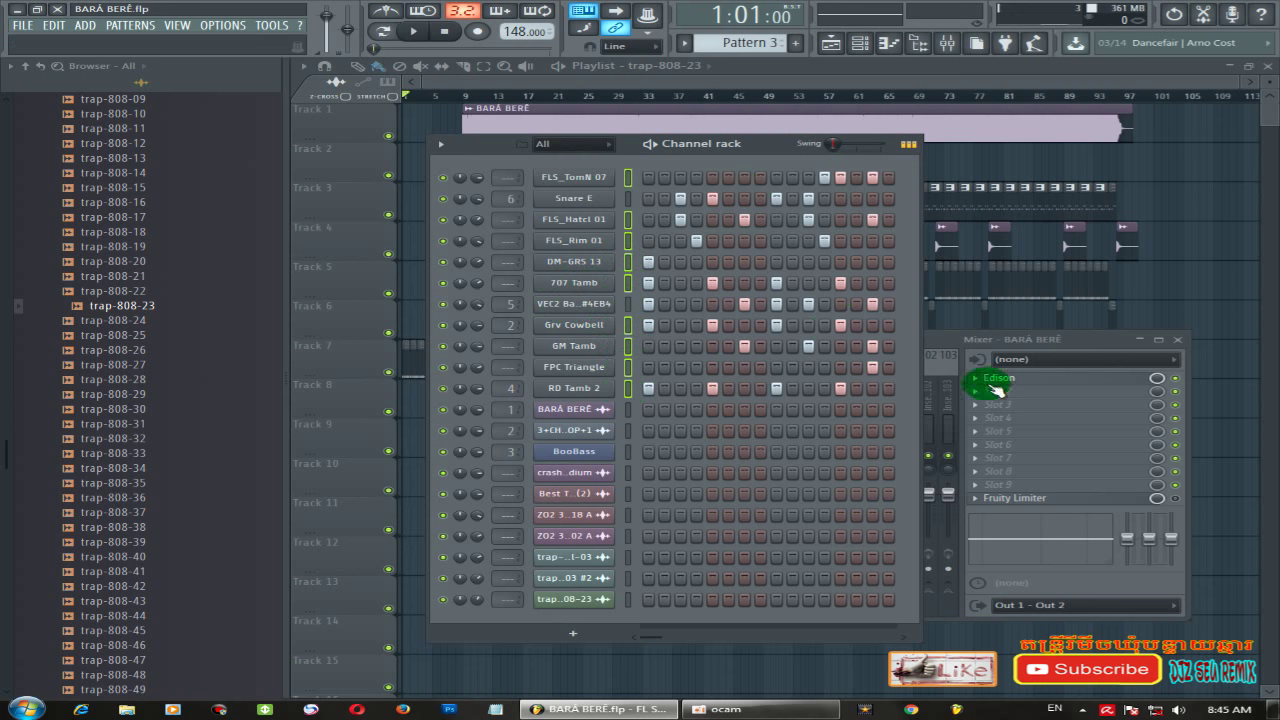
{"action": "left_click_drag", "start_coordinate": [1042, 343], "coordinate": [1049, 286]}
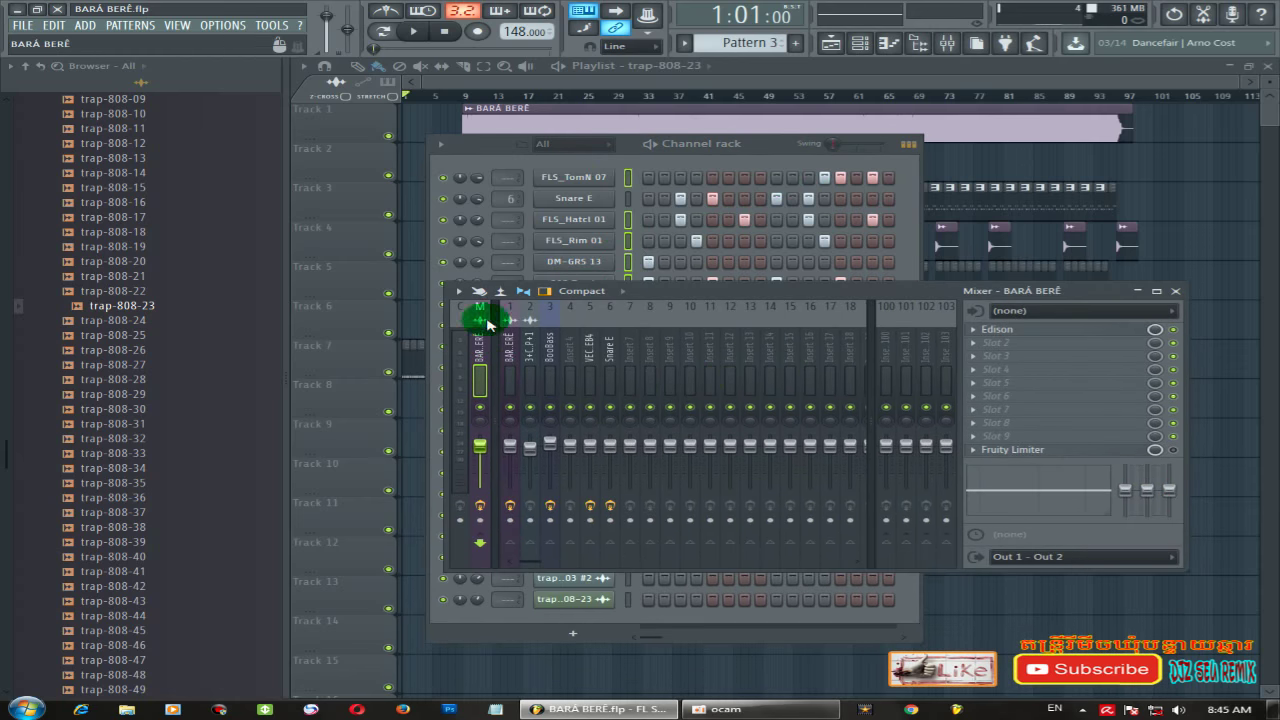
{"action": "left_click_drag", "start_coordinate": [630, 380], "coordinate": [848, 388]}
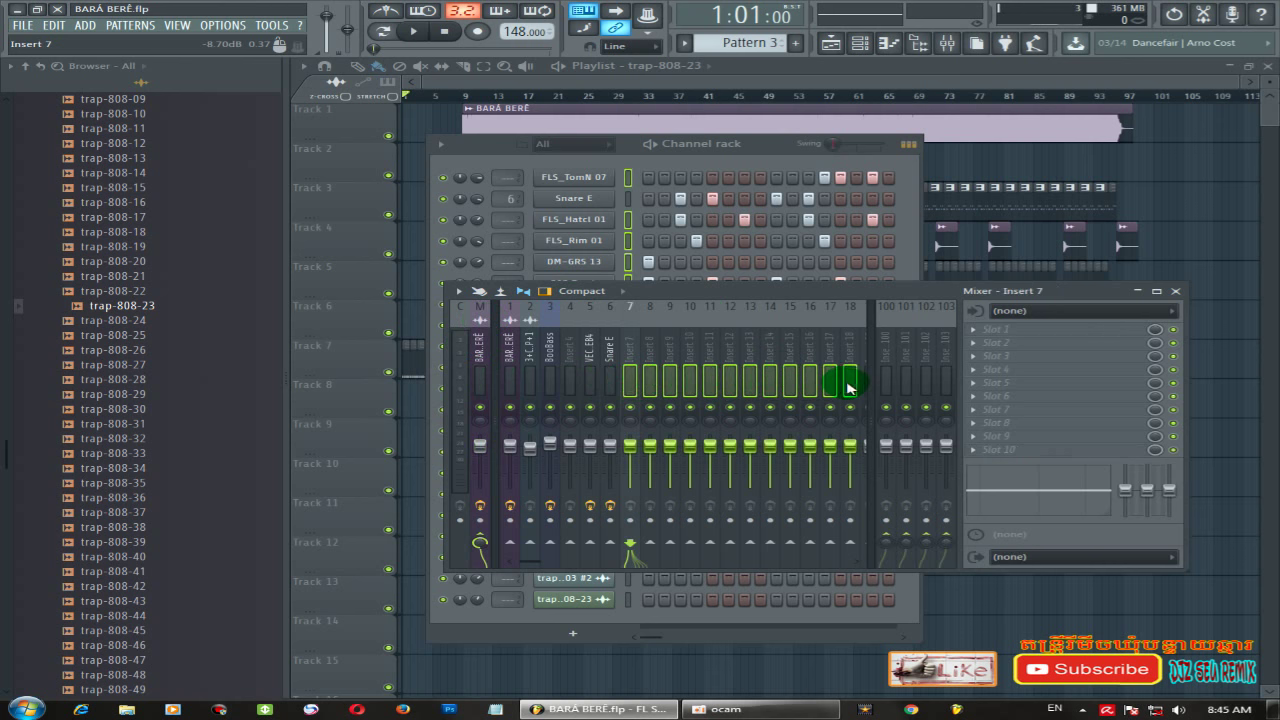
{"action": "right_click", "coordinate": [632, 378]}
{"action": "mouse_move", "coordinate": [760, 383]}
{"action": "left_click", "coordinate": [855, 384]}
Play the song and balance the mixer volume faders of the snare and percussion tracks by ear.
{"action": "left_click_drag", "start_coordinate": [806, 286], "coordinate": [709, 294]}
{"action": "key", "text": "space"}
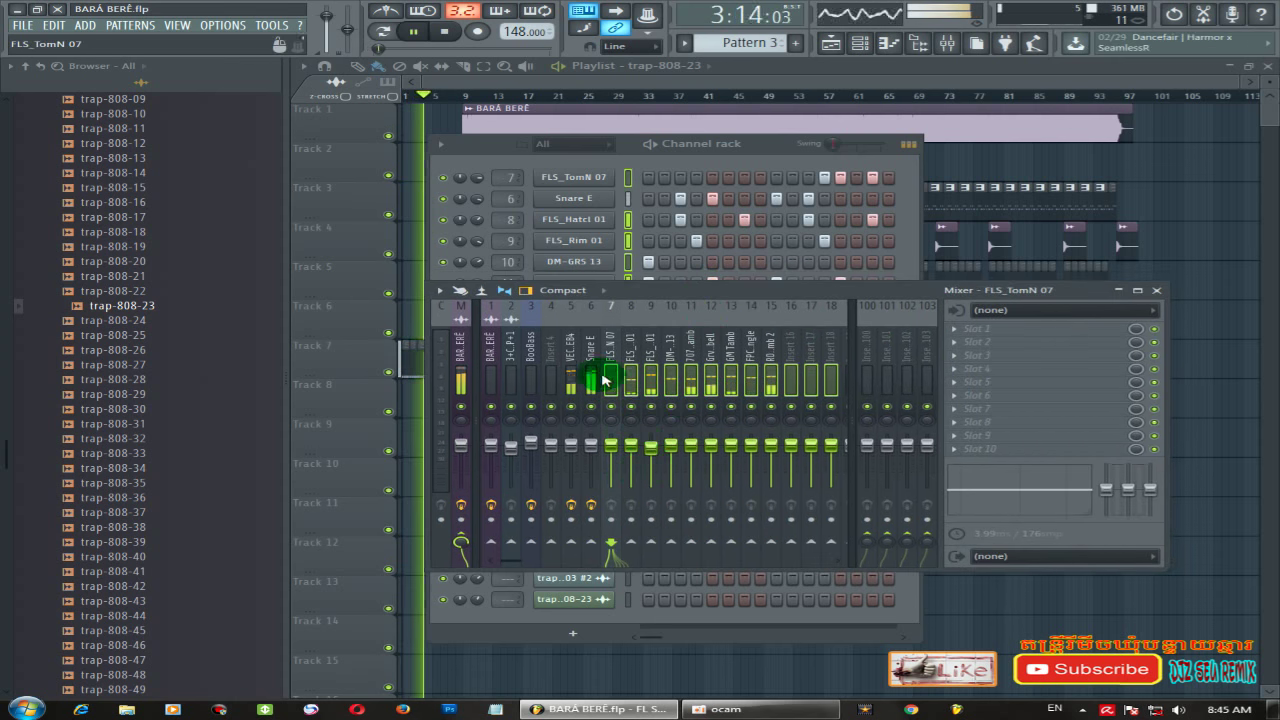
{"action": "left_click", "coordinate": [731, 378]}
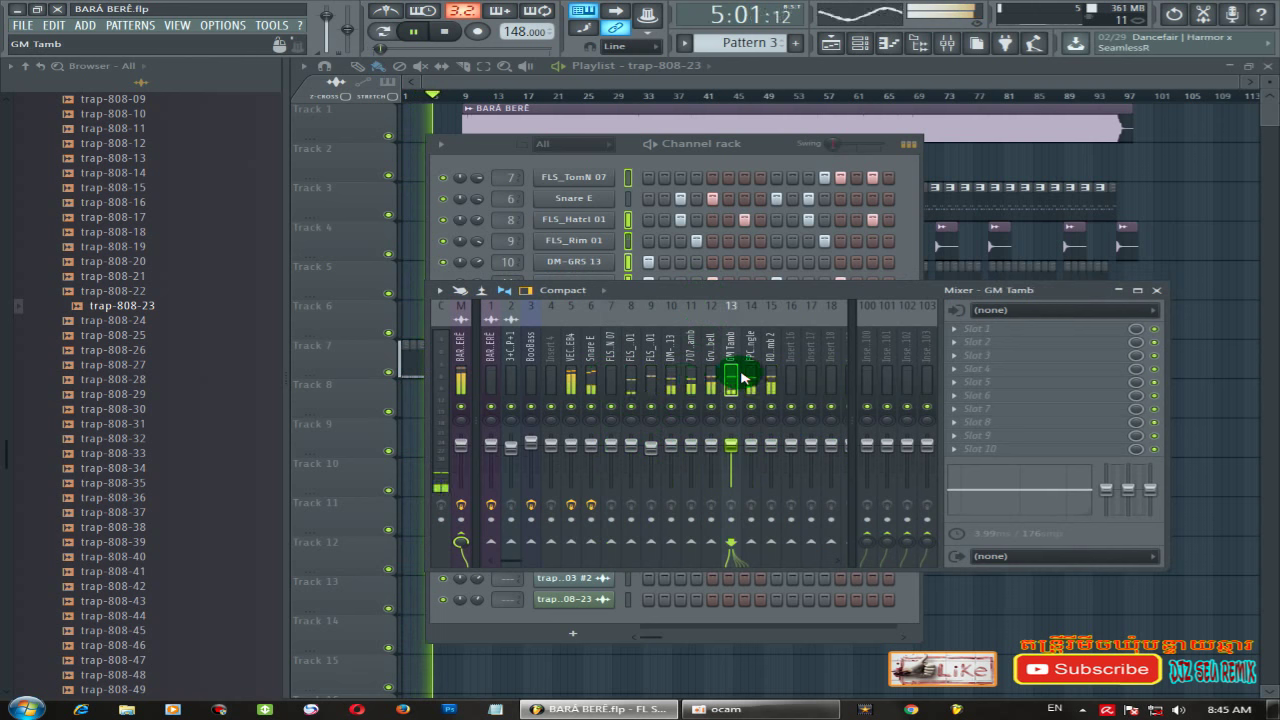
{"action": "left_click", "coordinate": [610, 378]}
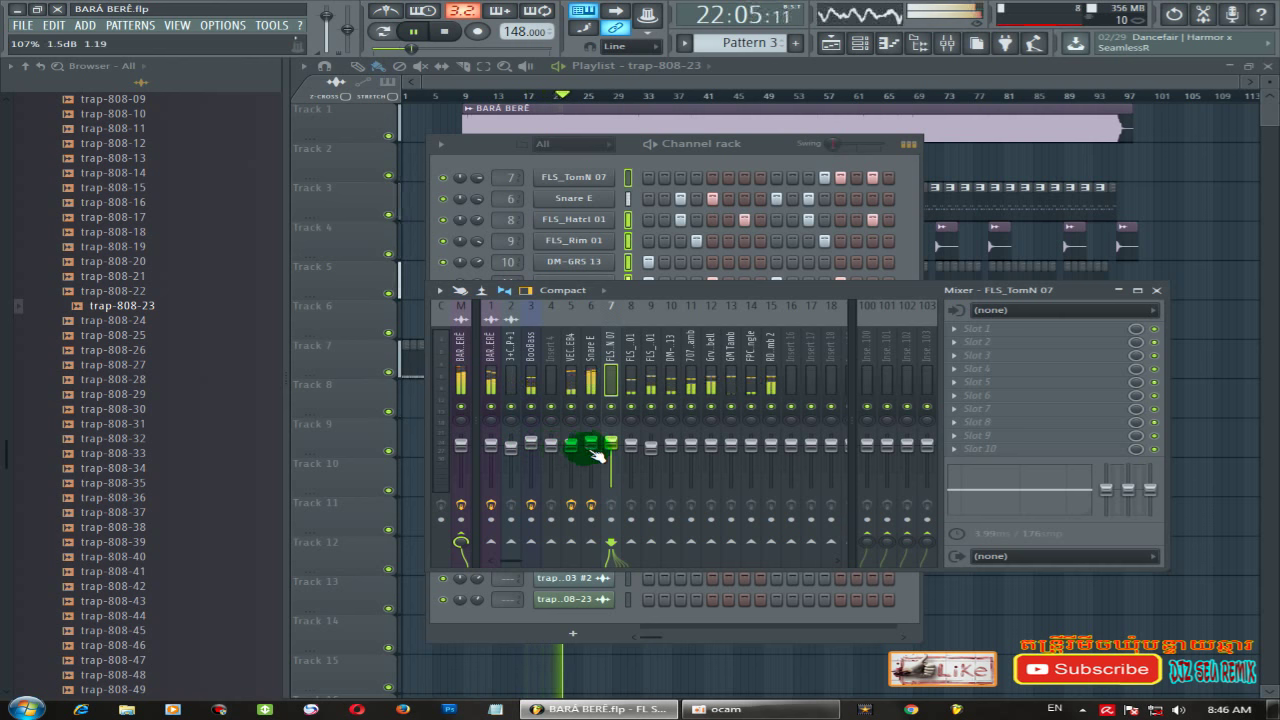
{"action": "left_click", "coordinate": [652, 407]}
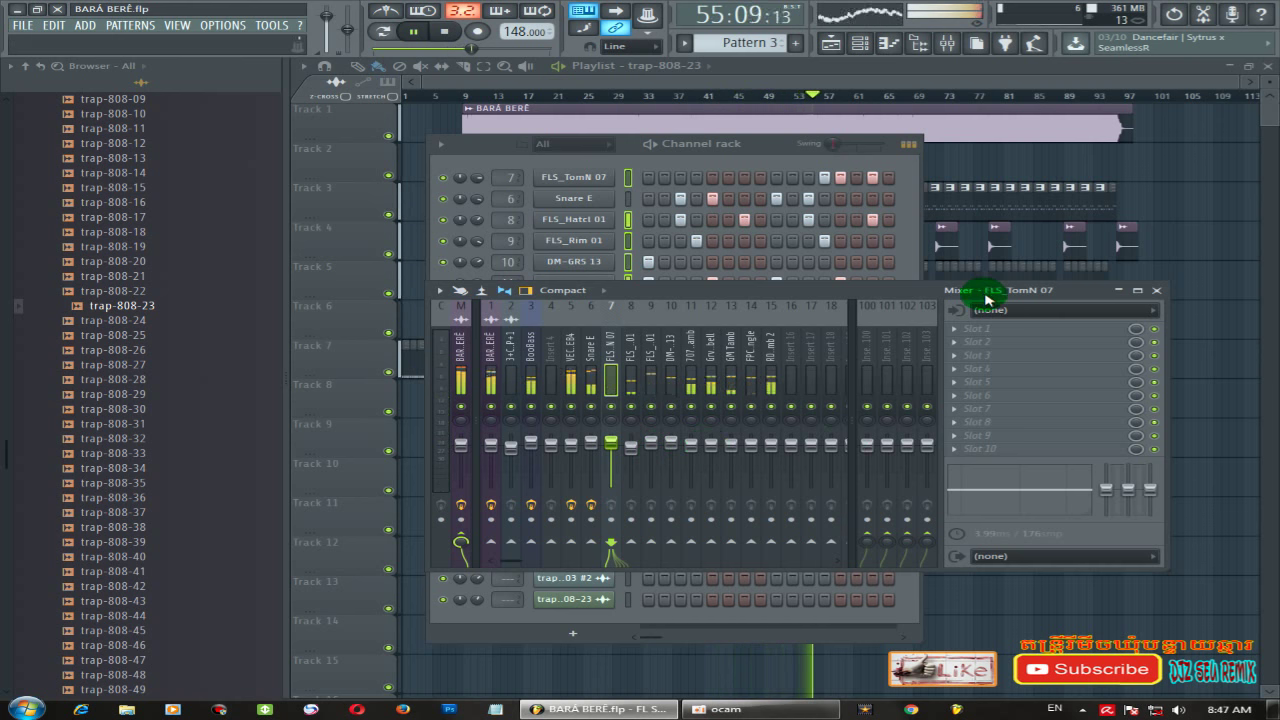
Recheck the BooBass track's level in the mixer during playback, and close the mixer and channel rack.
{"action": "left_click_drag", "start_coordinate": [643, 290], "coordinate": [643, 337]}
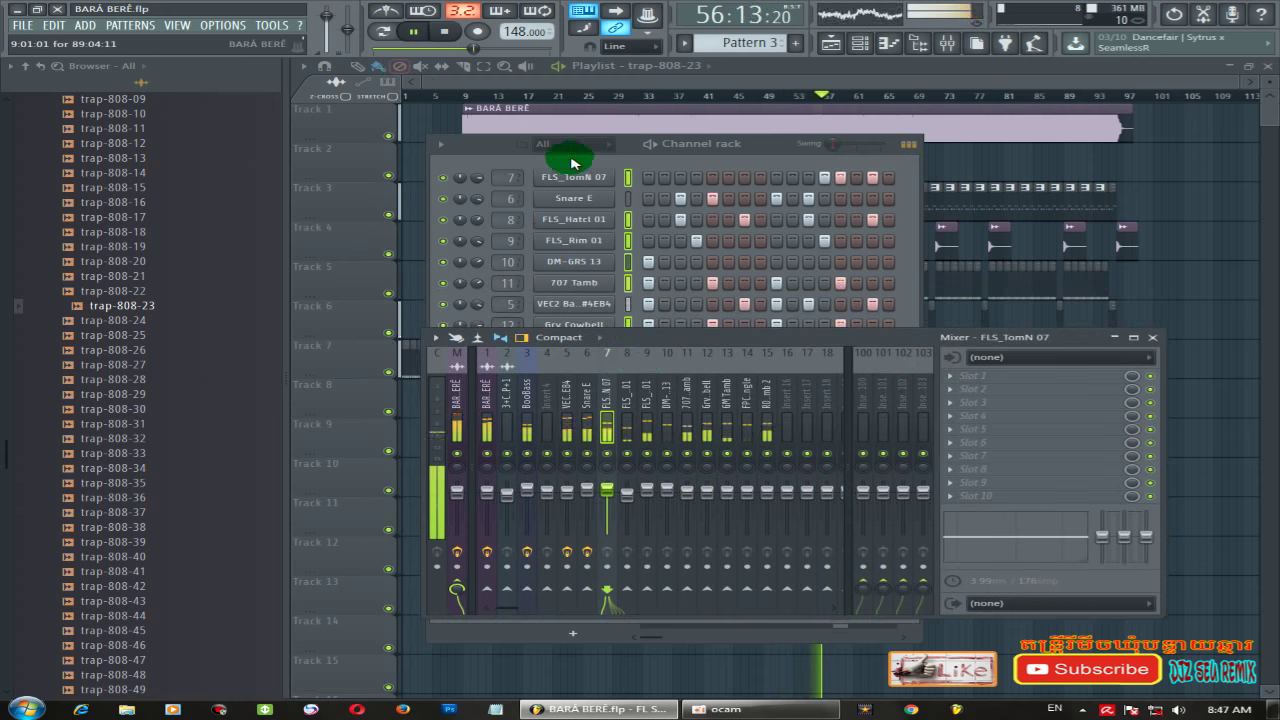
{"action": "left_click", "coordinate": [1151, 337]}
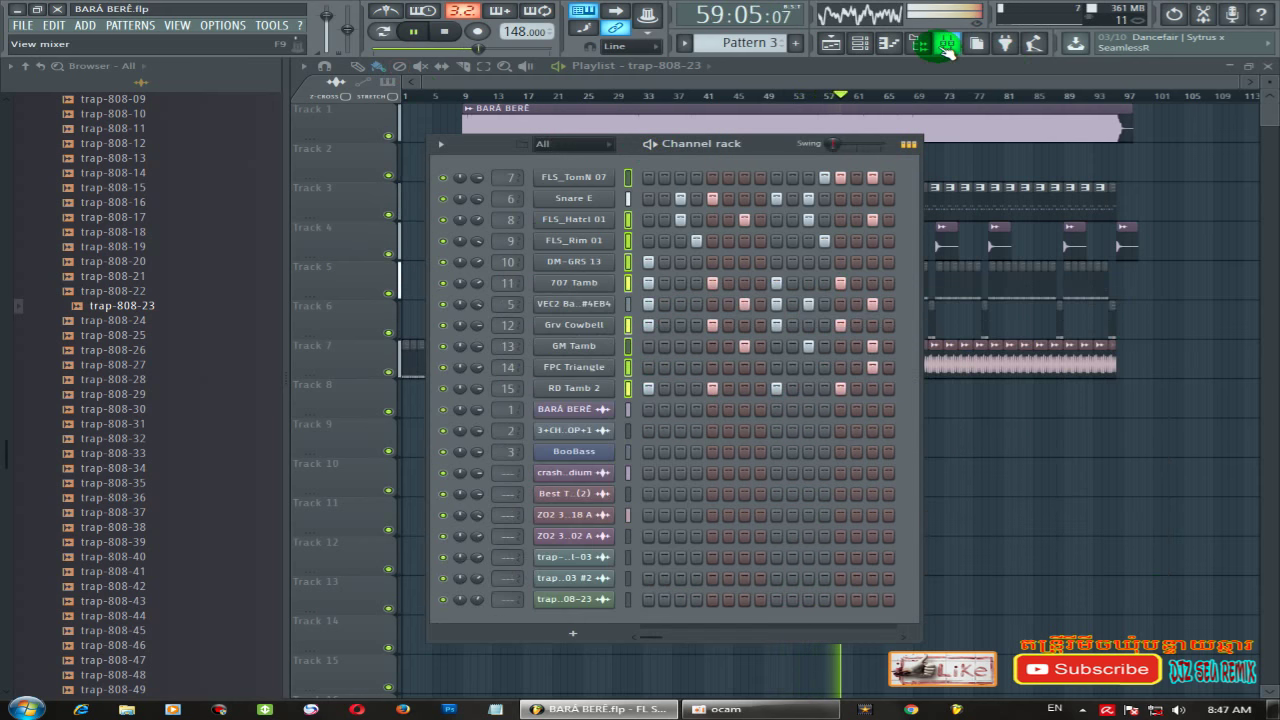
{"action": "left_click", "coordinate": [942, 43]}
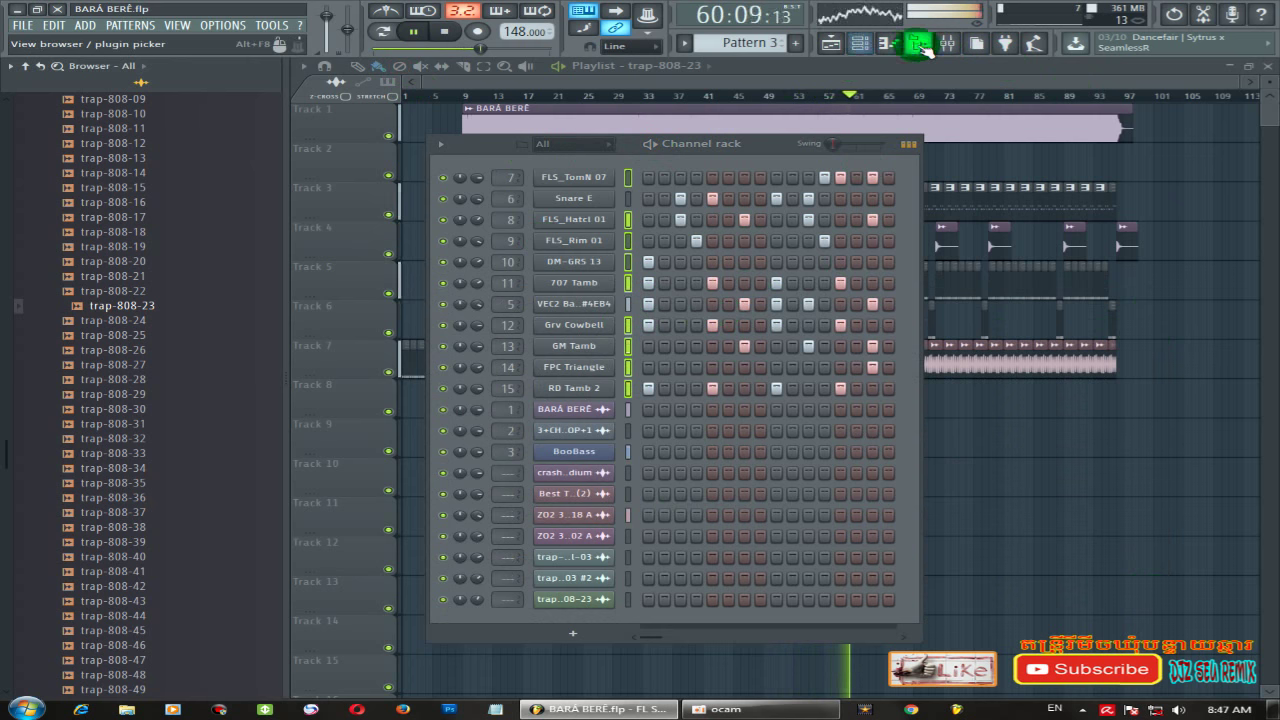
{"action": "left_click", "coordinate": [527, 455]}
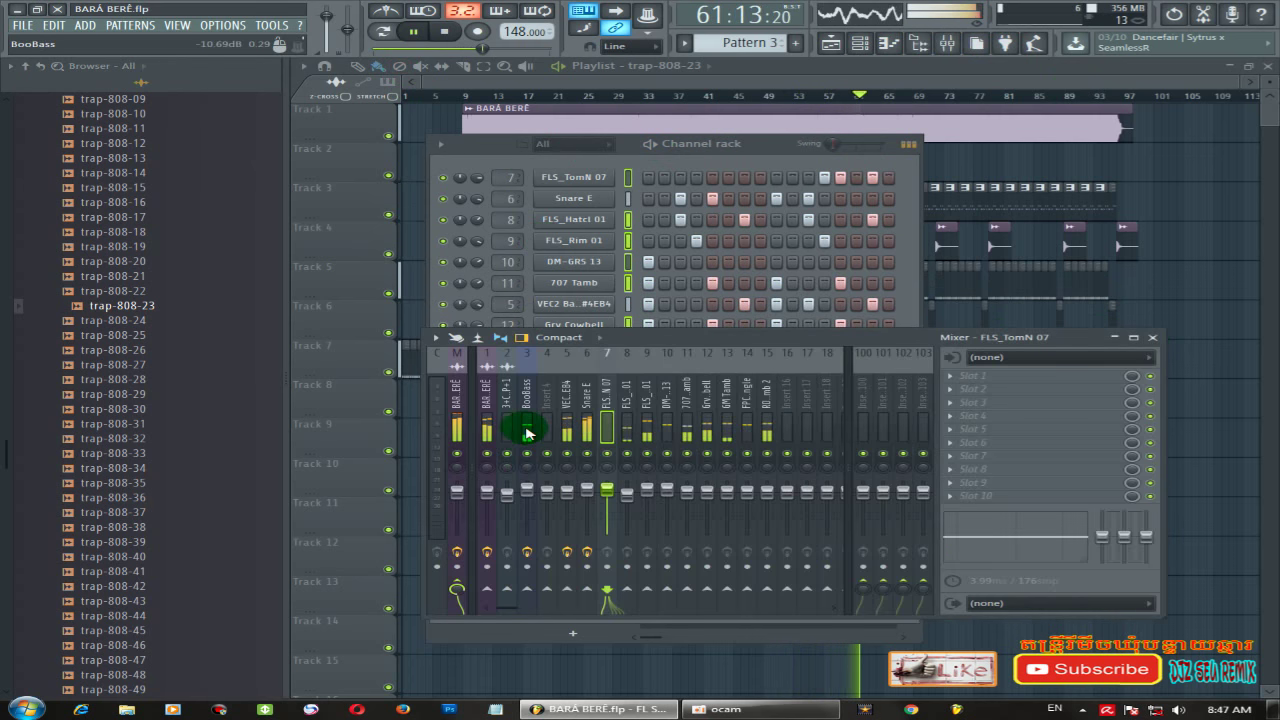
{"action": "left_click", "coordinate": [525, 490]}
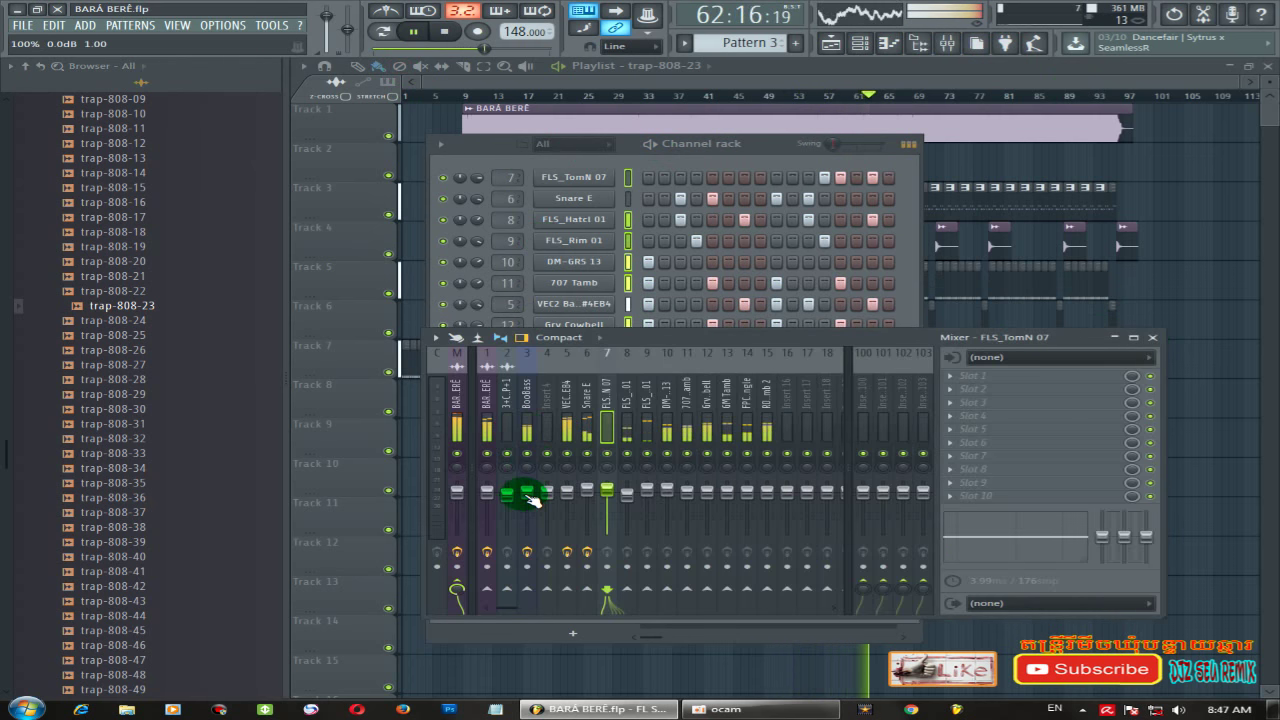
{"action": "left_click", "coordinate": [1157, 339]}
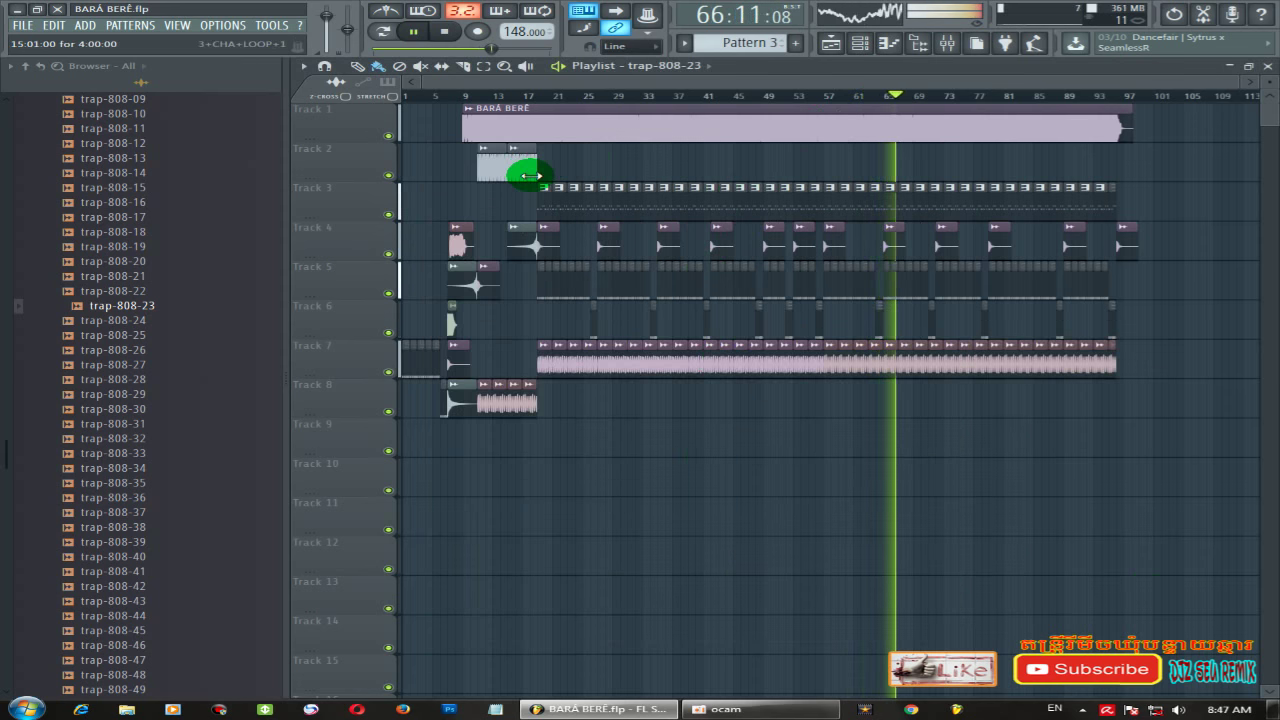
Move all clips on playlist tracks 3 to 8 up by one track, and clear the selection.
{"action": "left_click_drag", "start_coordinate": [1183, 203], "coordinate": [390, 450]}
{"action": "left_click_drag", "start_coordinate": [421, 362], "coordinate": [420, 317]}
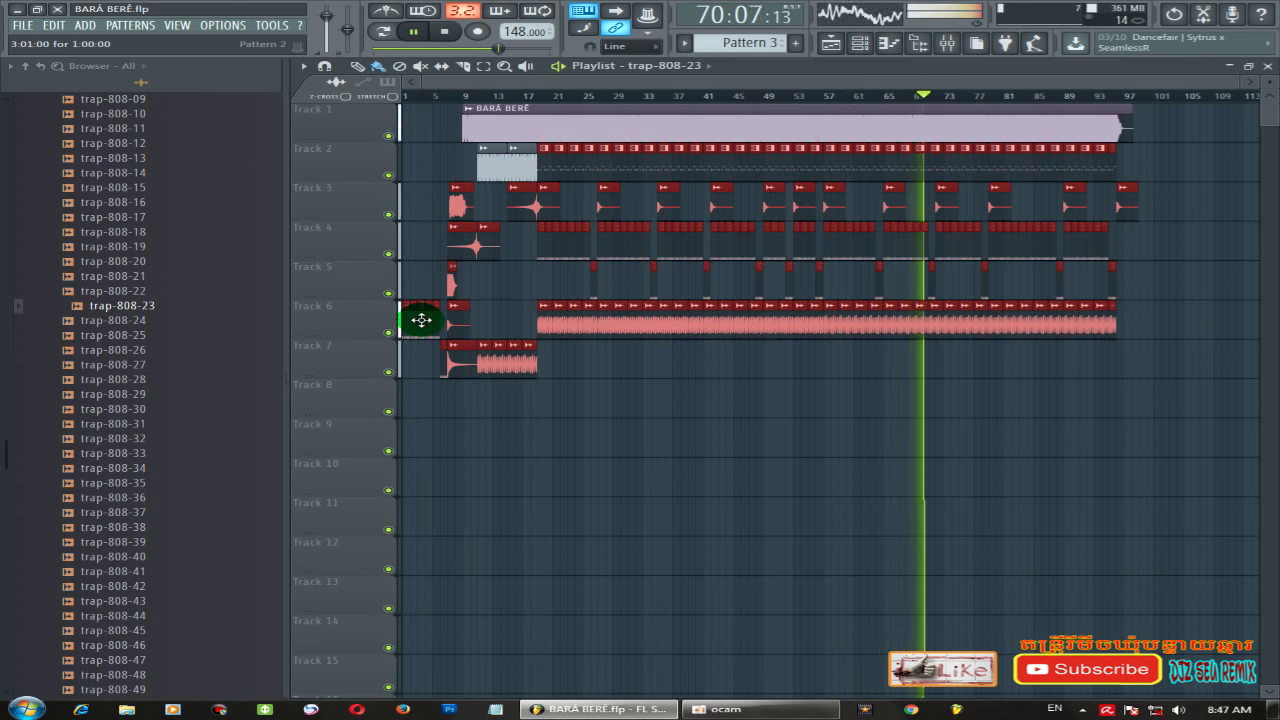
{"action": "left_click", "coordinate": [620, 391]}
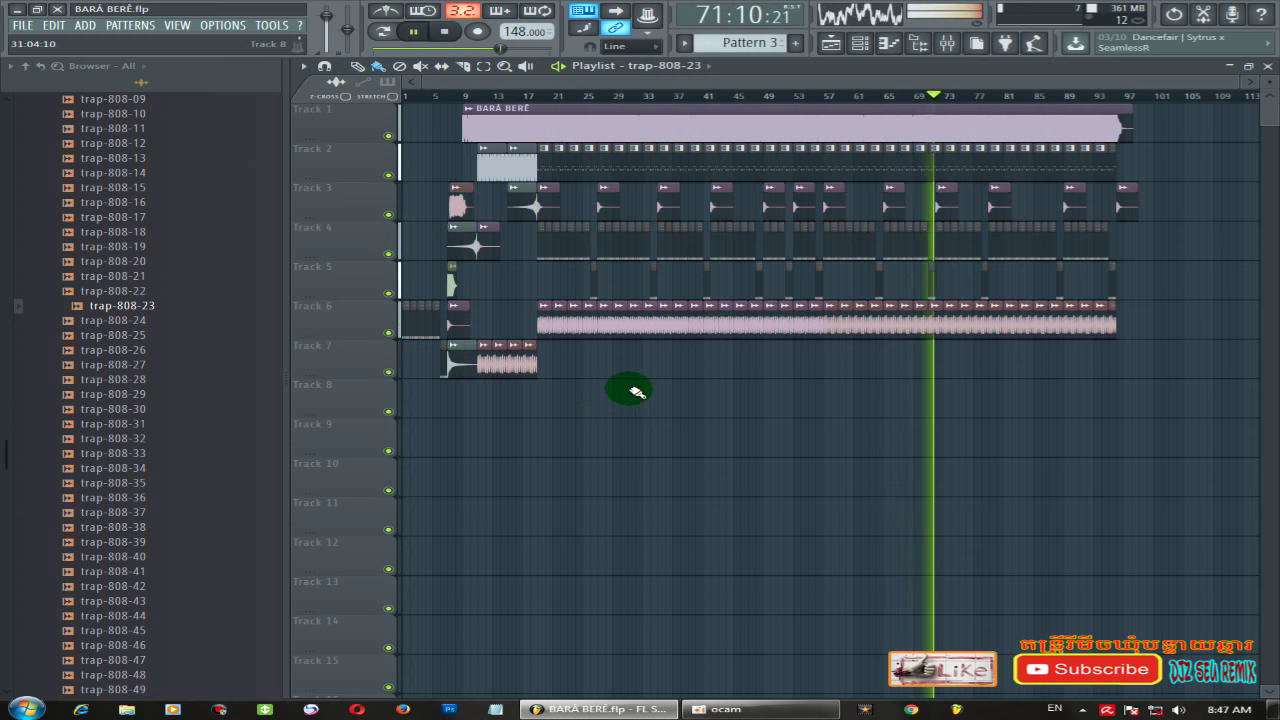
Move the four ZO2 3 CHA VCL vocal clips from Track 7 up to Track 6 at the same bars.
{"action": "scroll", "coordinate": [527, 377], "scroll_direction": "up", "scroll_amount": 2, "text": "ctrl"}
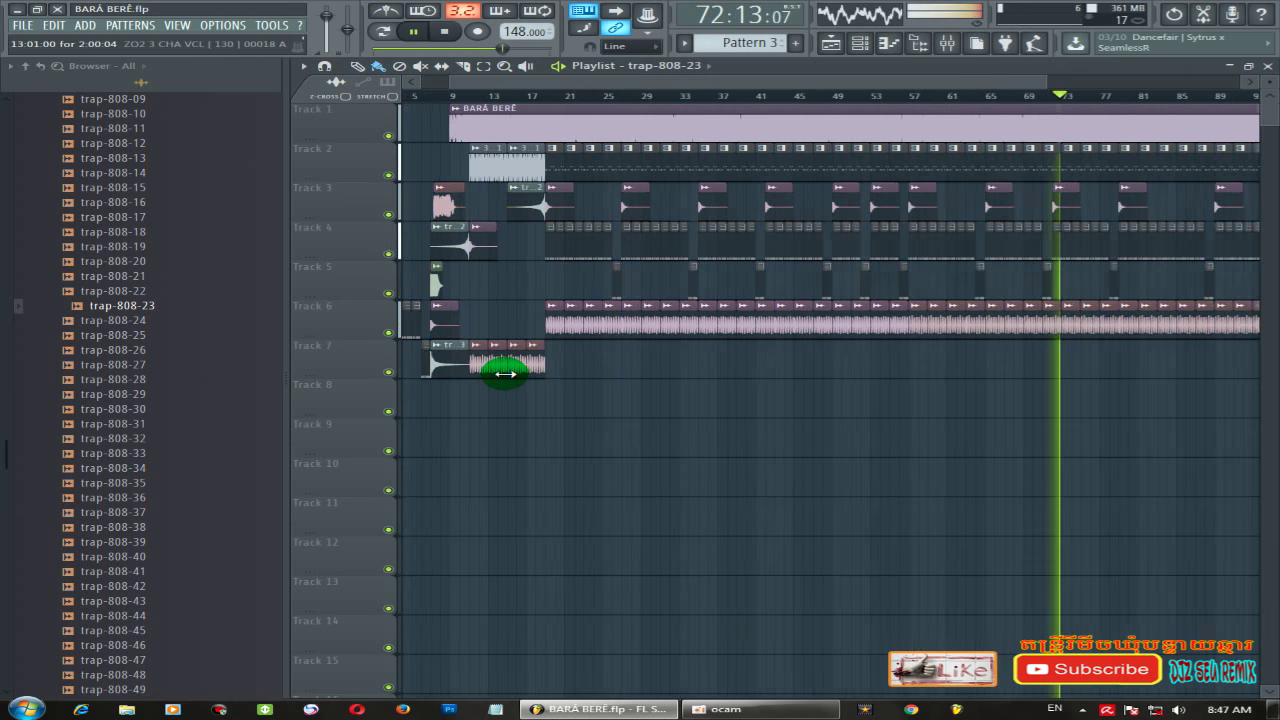
{"action": "left_click", "coordinate": [503, 366], "text": "ctrl"}
{"action": "left_click_drag", "start_coordinate": [489, 363], "coordinate": [486, 323]}
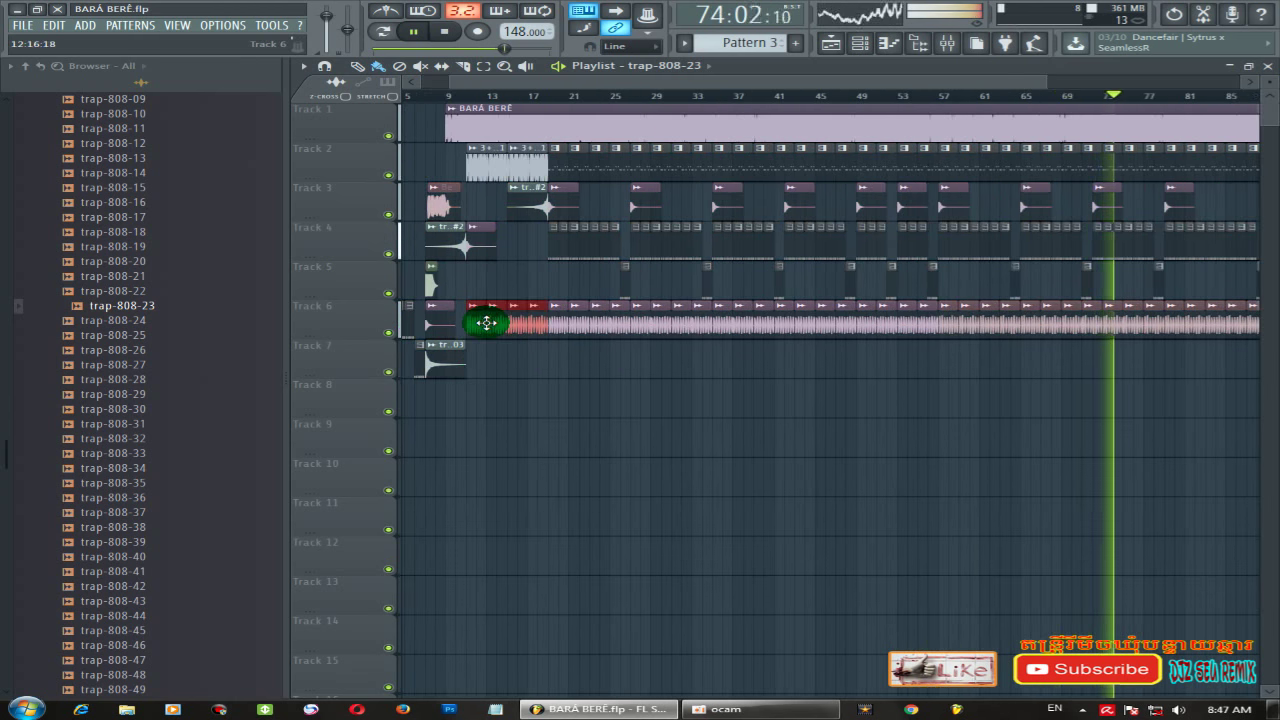
{"action": "left_click", "coordinate": [534, 366]}
{"action": "scroll", "coordinate": [537, 366], "scroll_direction": "down", "scroll_amount": 2, "text": "ctrl"}
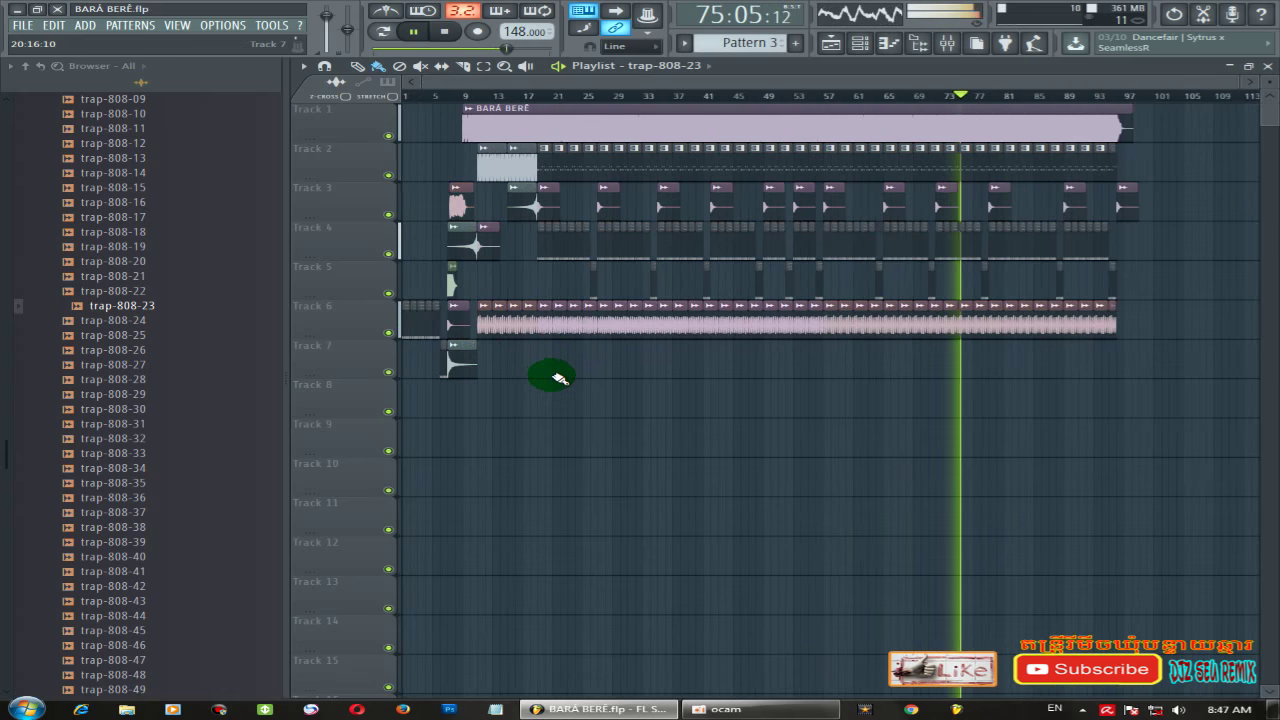
{"action": "left_click", "coordinate": [757, 712]}
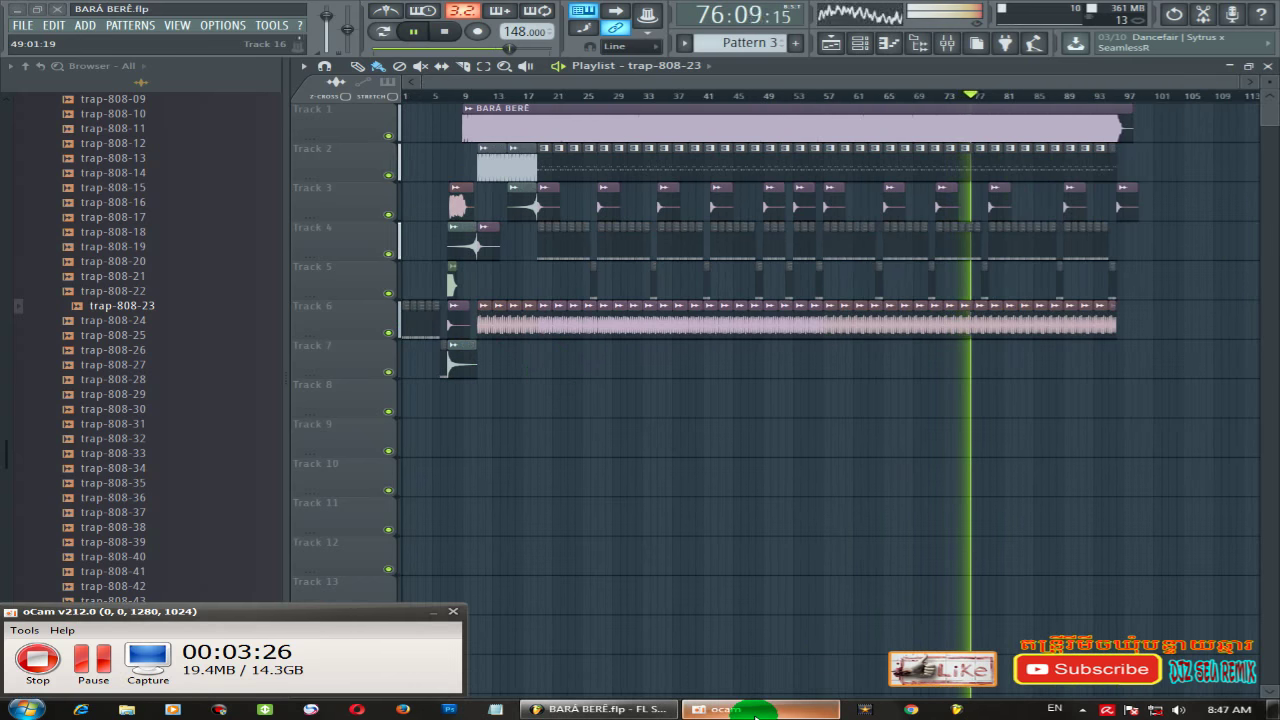
{"action": "left_click", "coordinate": [757, 712]}
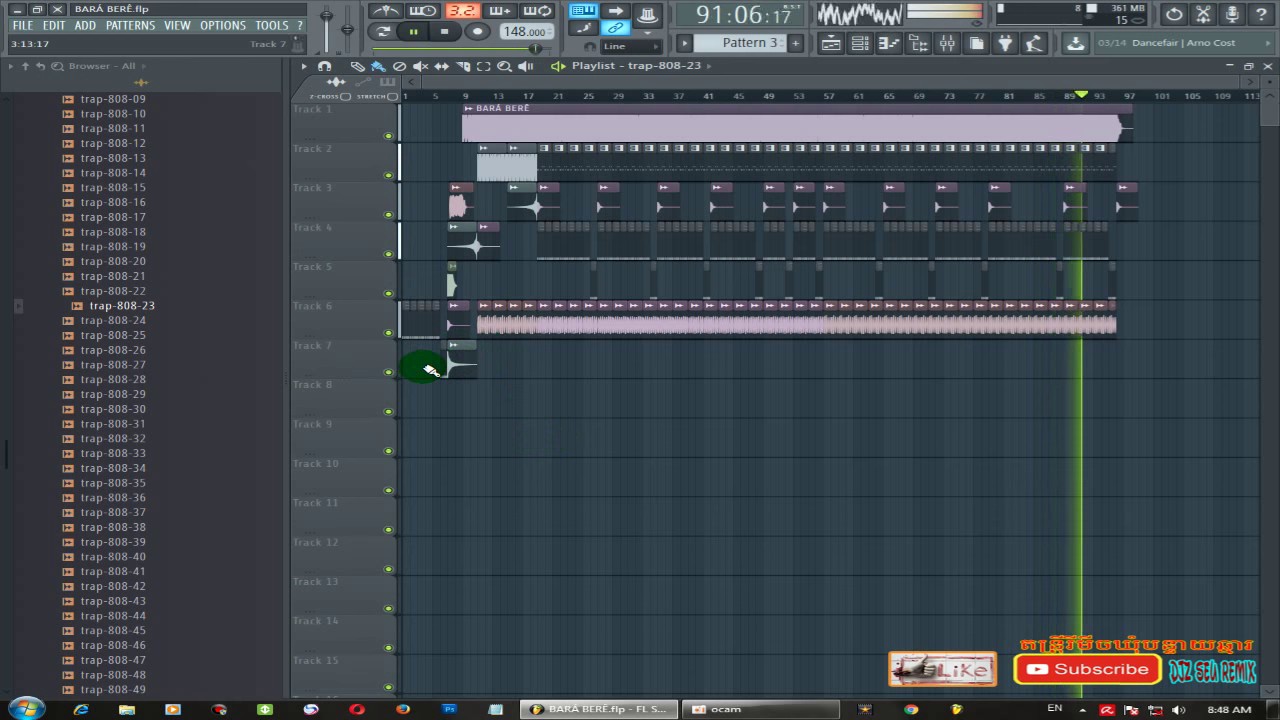
{"action": "left_click_drag", "start_coordinate": [428, 367], "coordinate": [448, 281]}
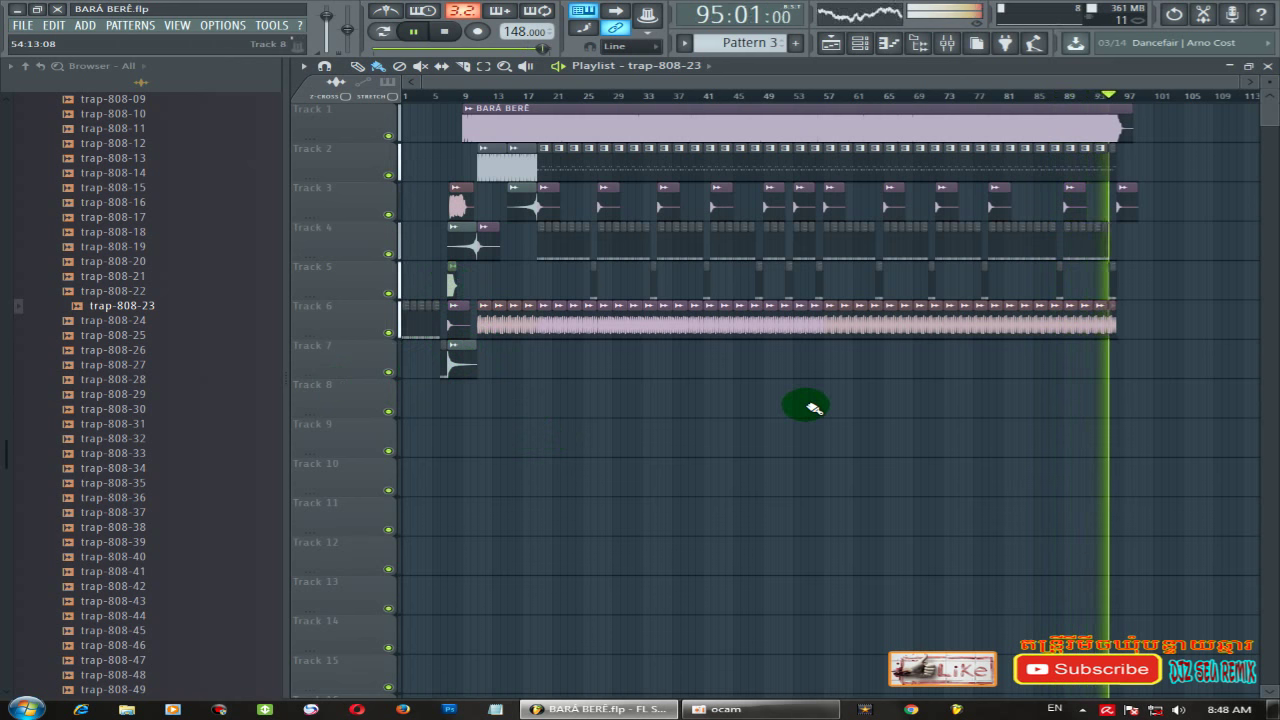